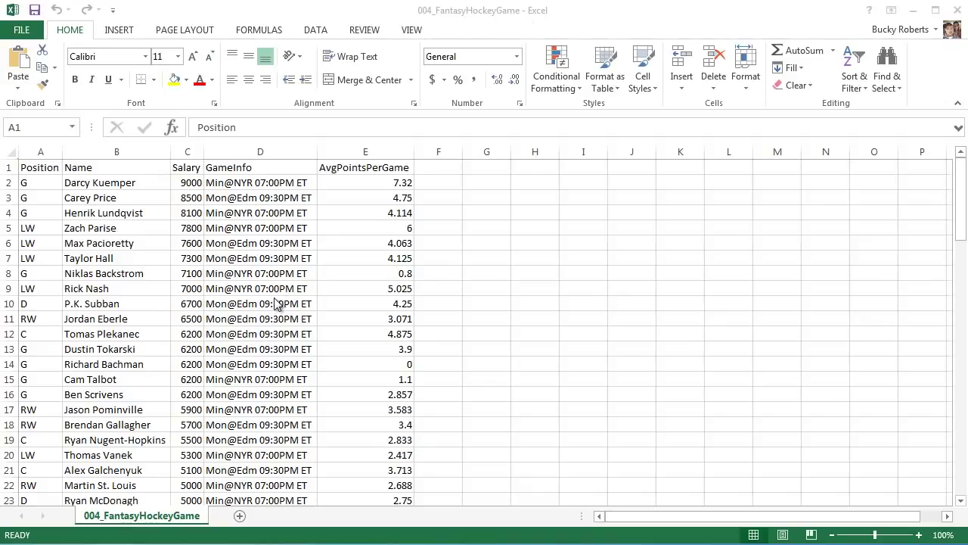
pyautogui.click(381, 150)
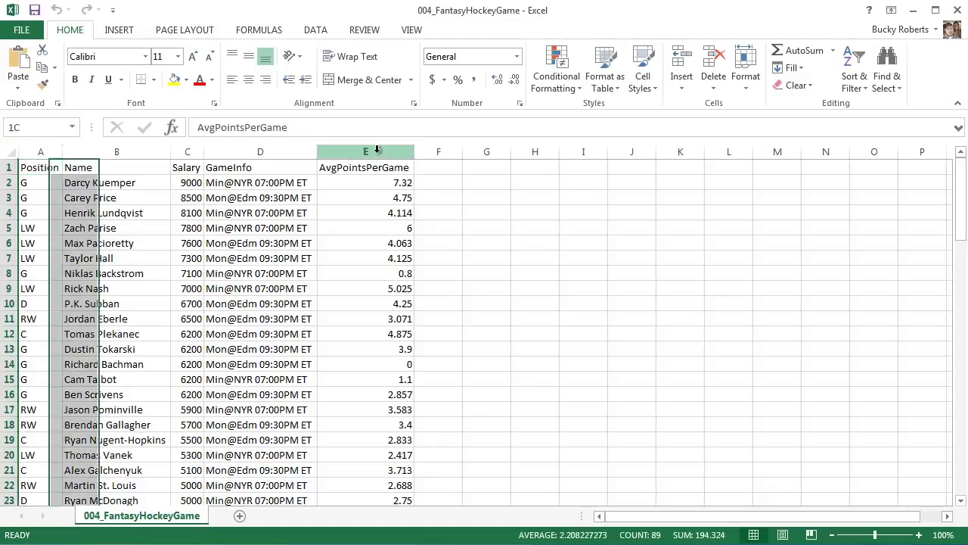
pyautogui.moveTo(534, 365); pyautogui.dragTo(538, 375)
pyautogui.click(538, 375)
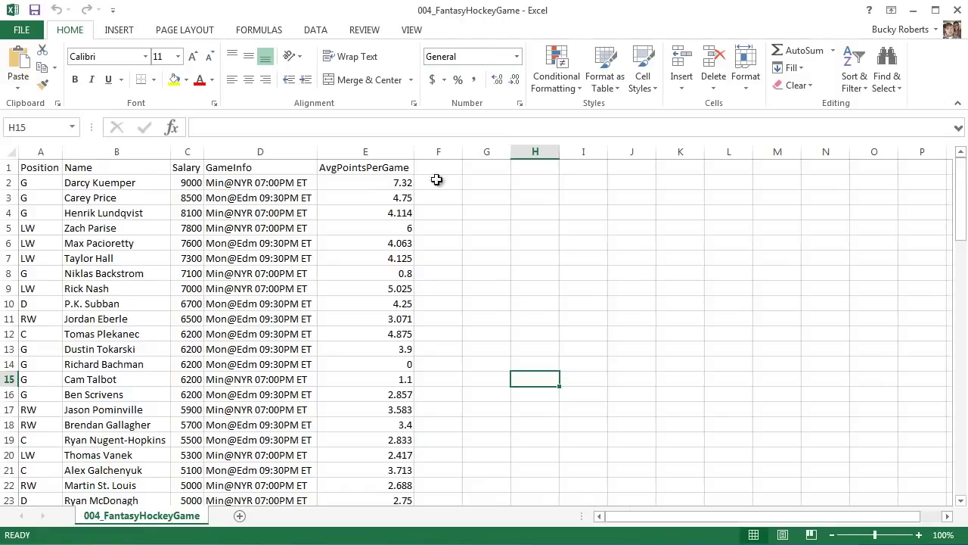
# Step: Convert the player data in A1:E89 into a table, keeping the first row as headers
pyautogui.click(255, 243)
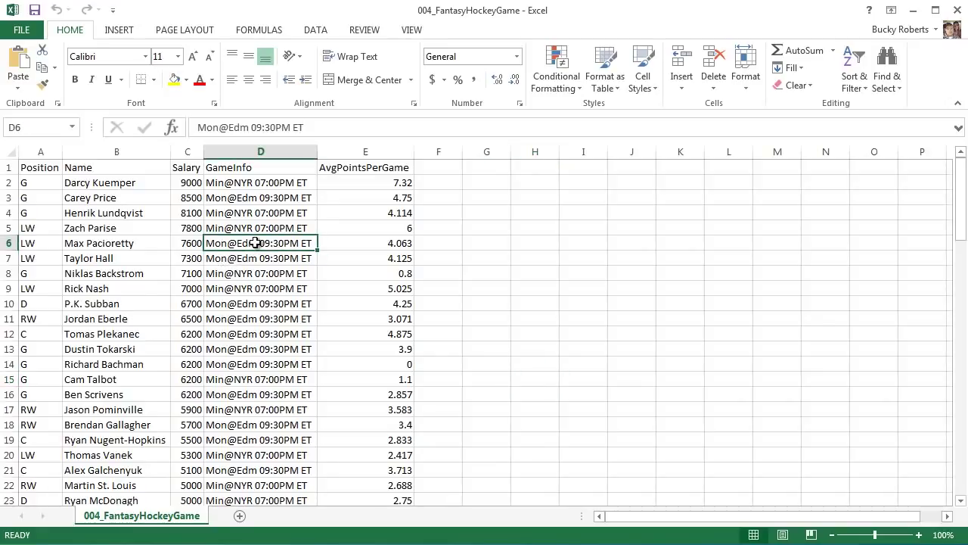
pyautogui.click(119, 32)
pyautogui.click(129, 68)
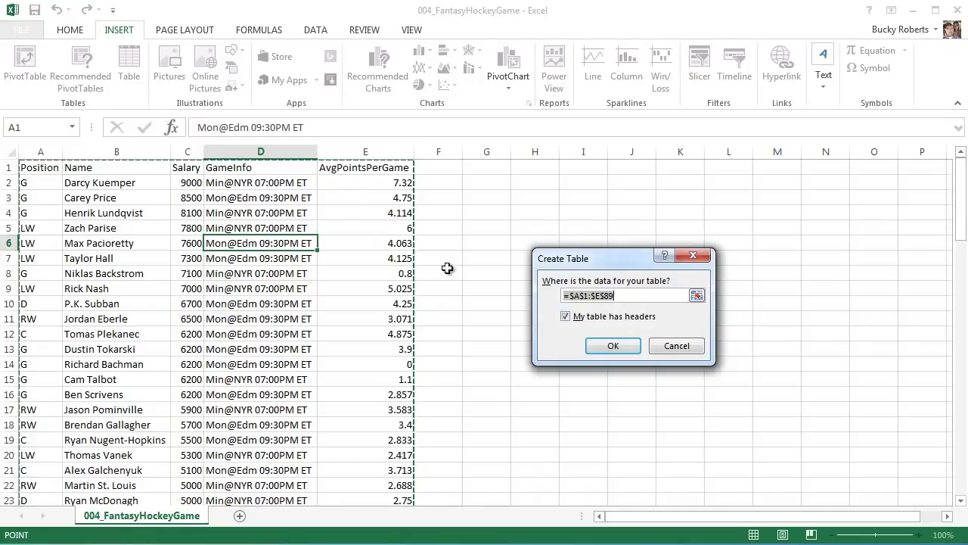
pyautogui.scroll(-5, 450, 270)
pyautogui.scroll(-20, 450, 270)
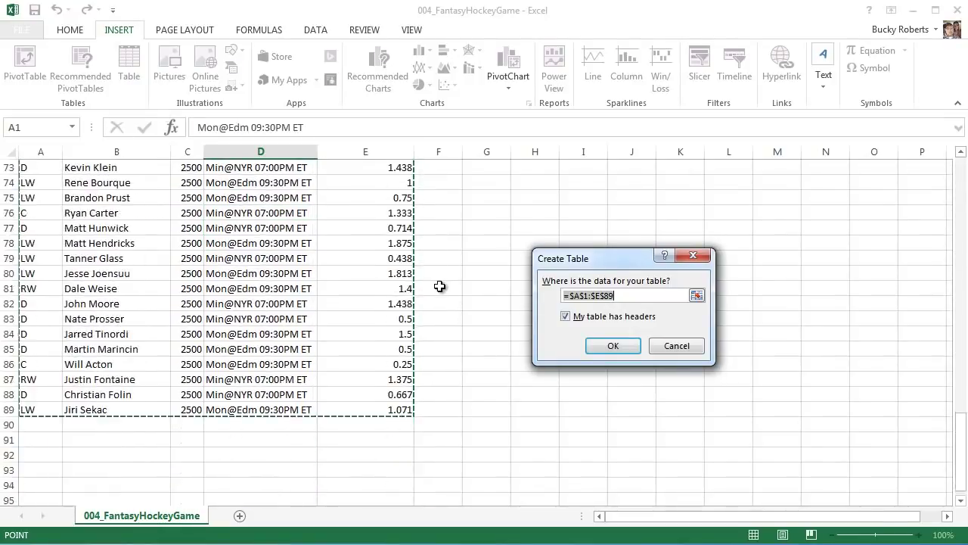
pyautogui.scroll(5, 292, 185)
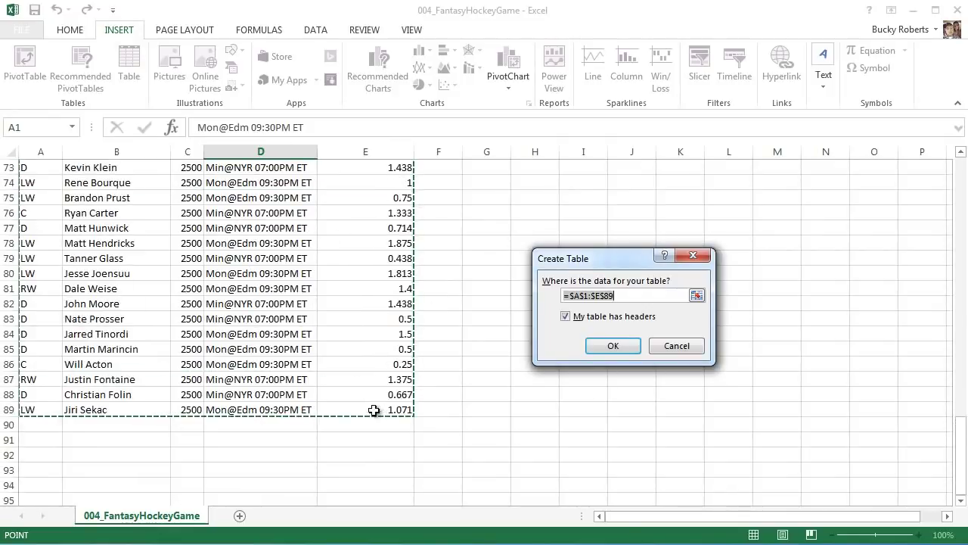
pyautogui.scroll(20, 257, 286)
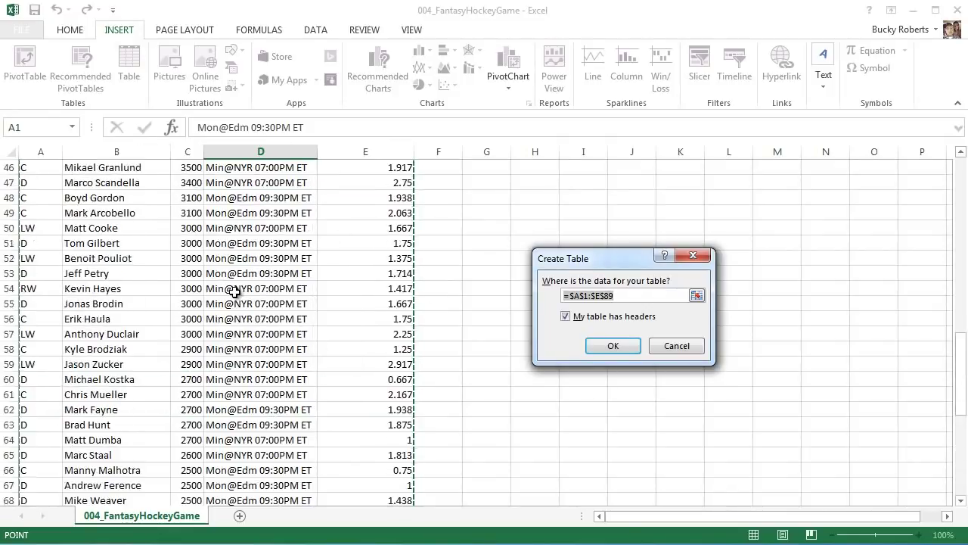
pyautogui.scroll(1, 233, 293)
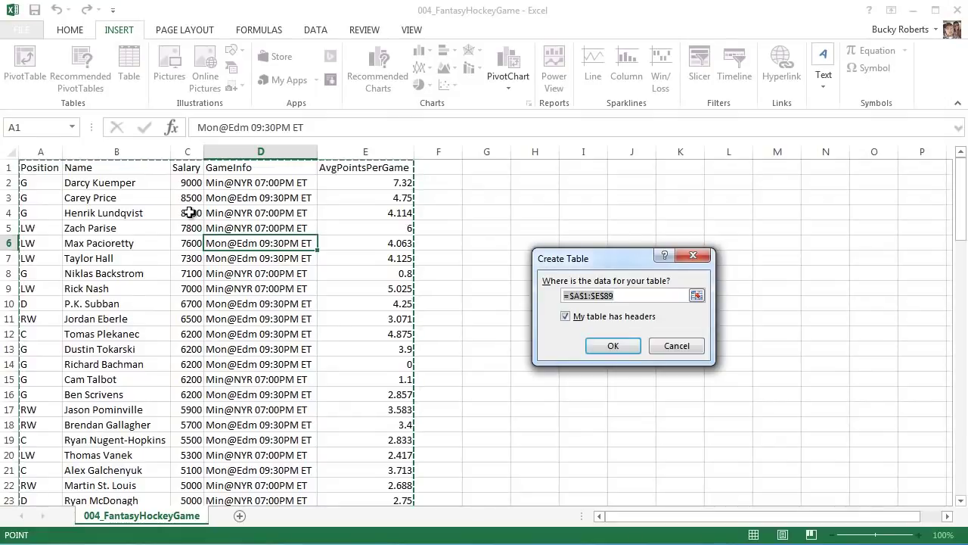
pyautogui.click(613, 346)
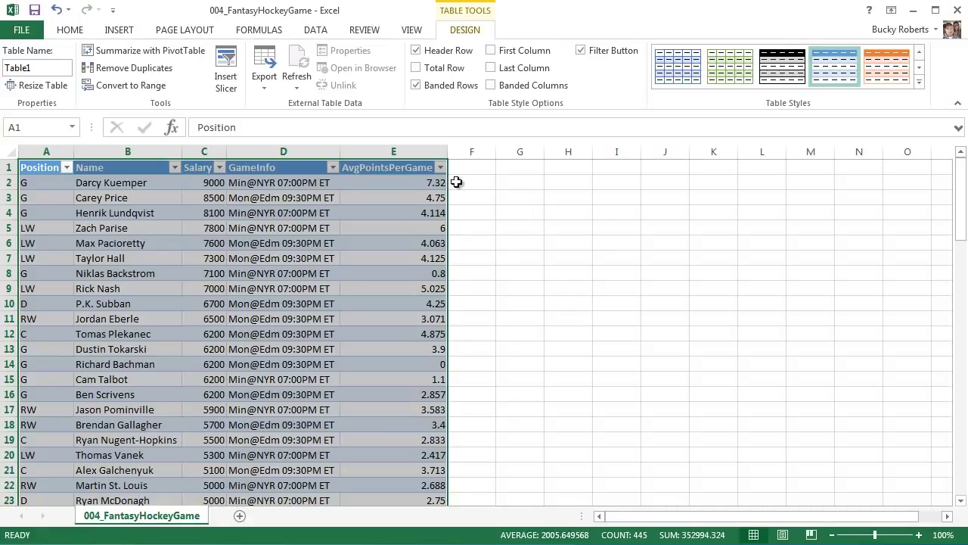
pyautogui.click(516, 247)
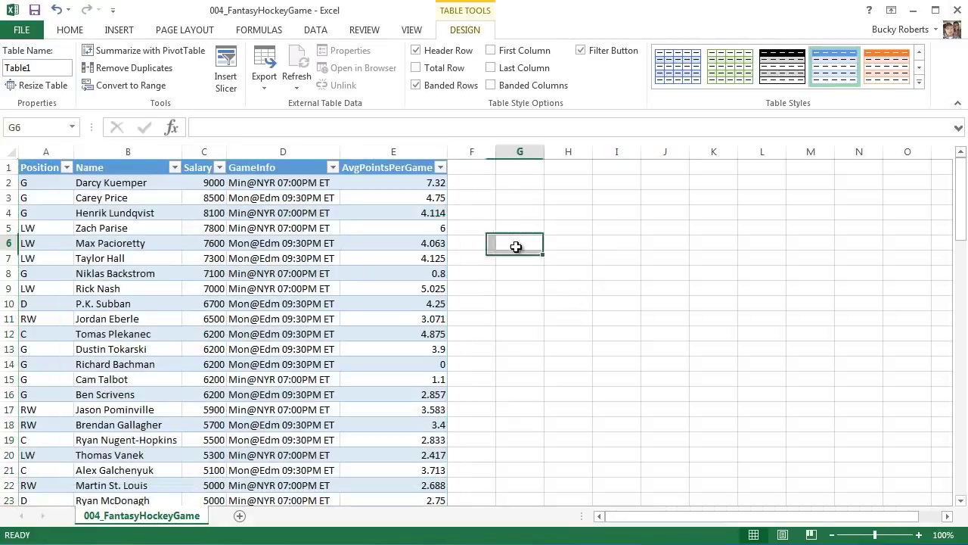
# Step: Examine when the table design options are available by selecting cells inside and outside the table
pyautogui.click(269, 230)
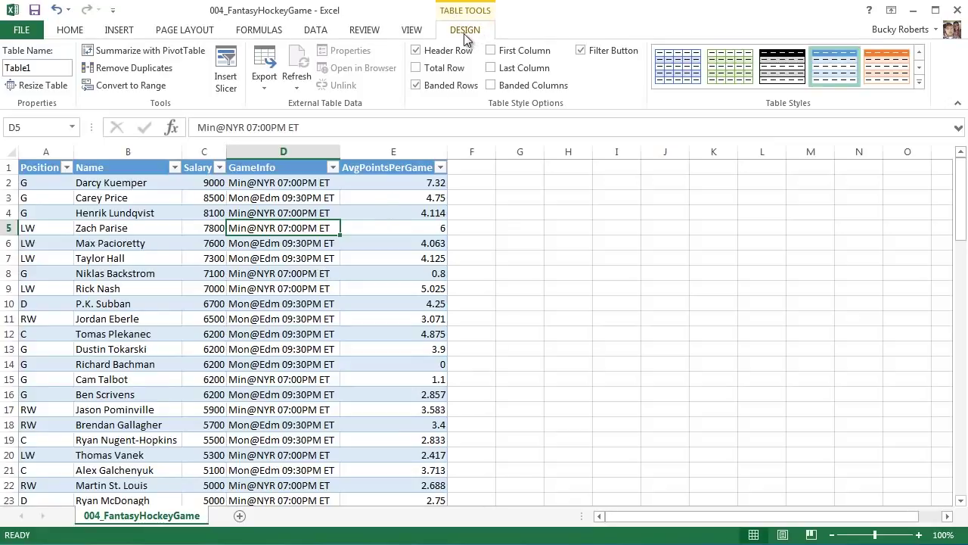
pyautogui.click(536, 260)
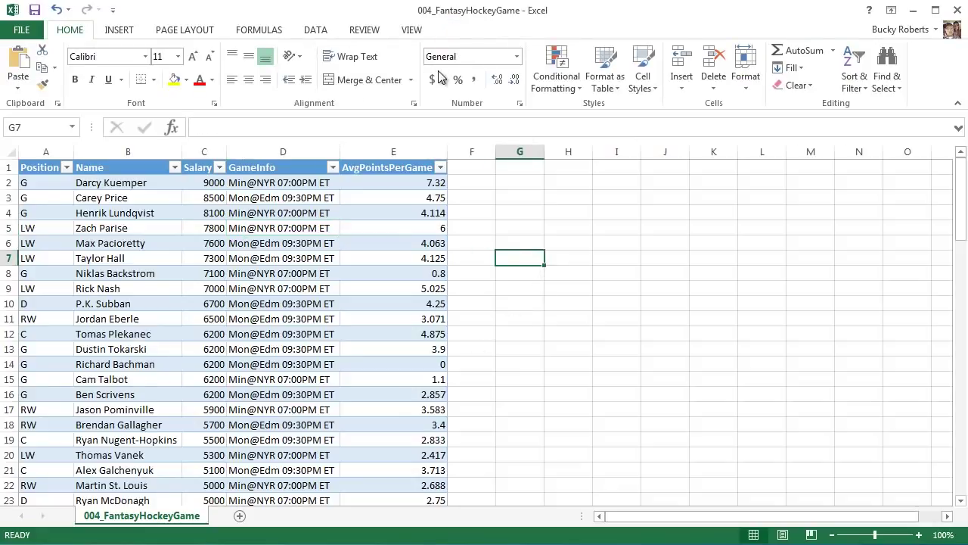
pyautogui.click(297, 249)
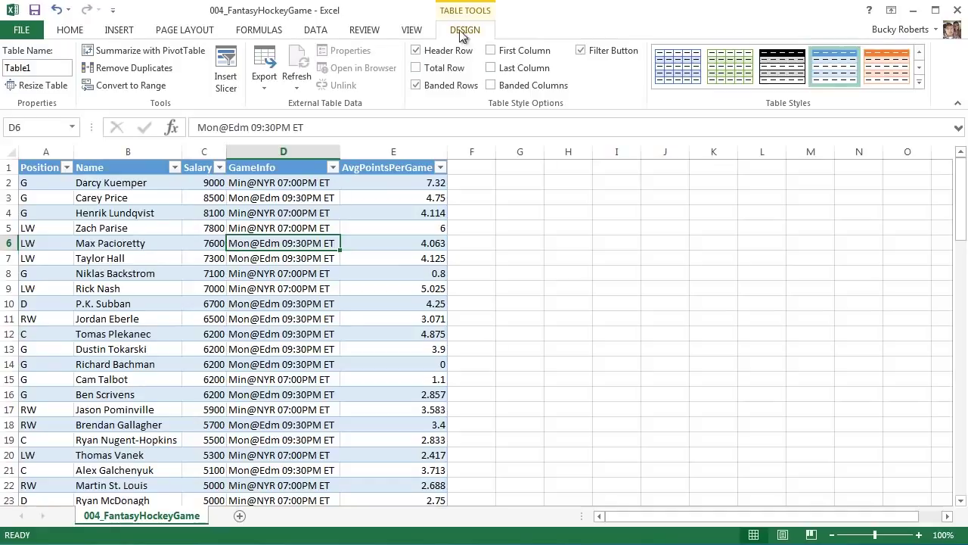
pyautogui.click(535, 275)
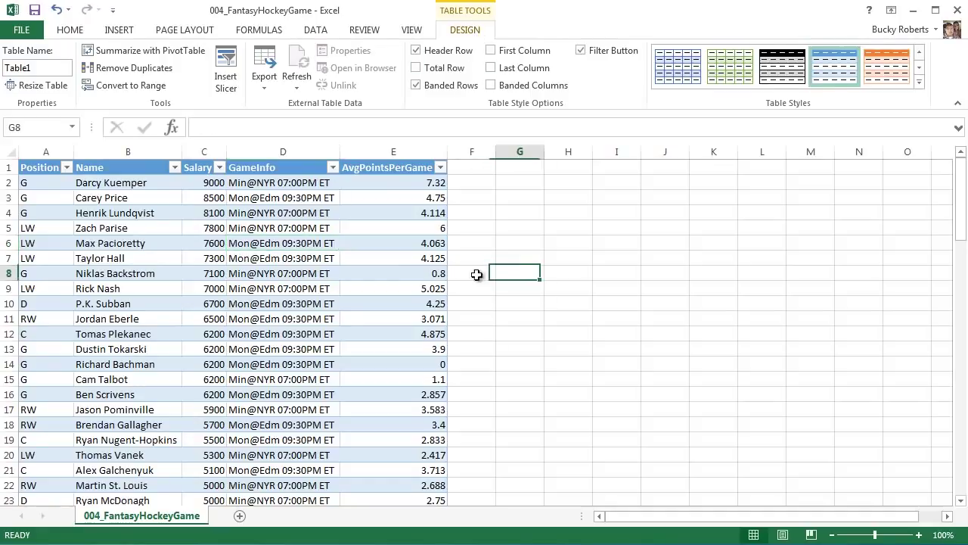
pyautogui.click(318, 243)
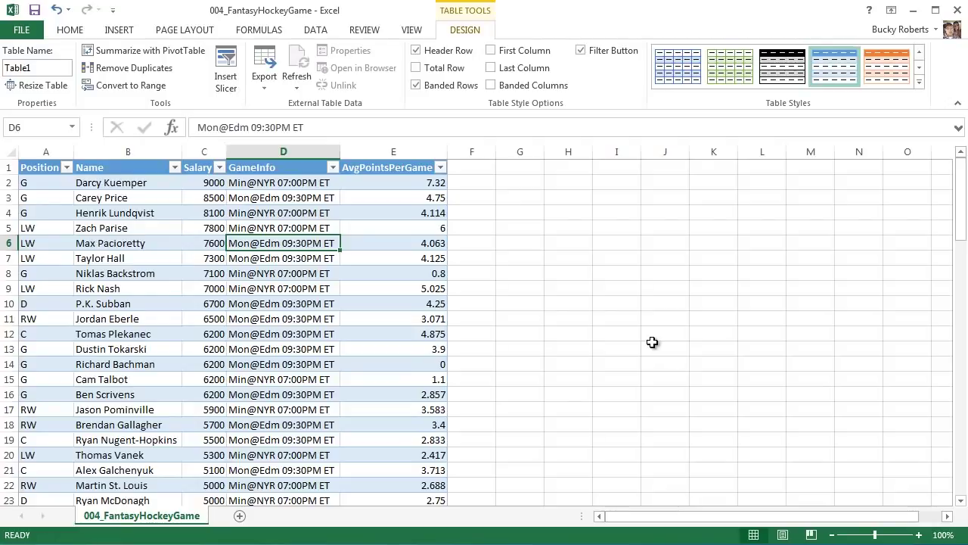
pyautogui.click(511, 195)
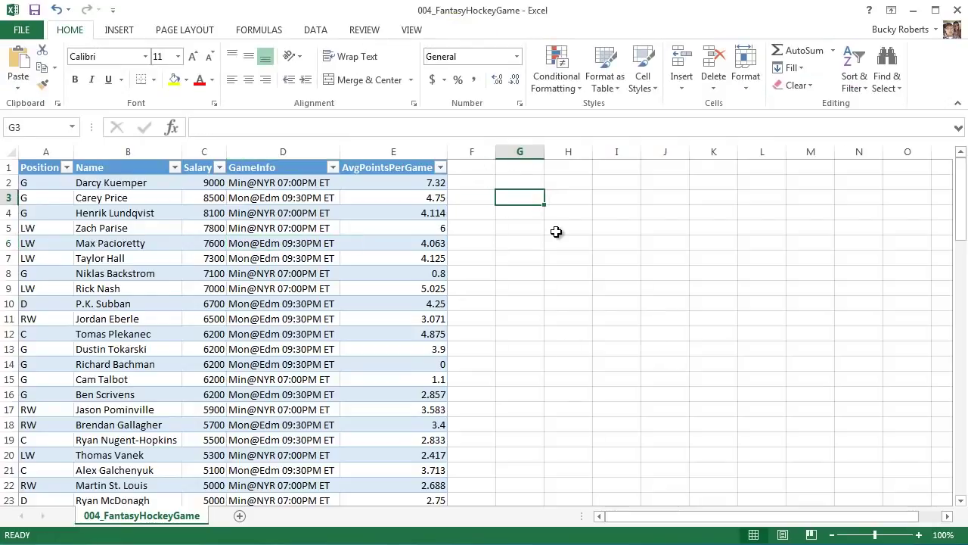
pyautogui.click(484, 151)
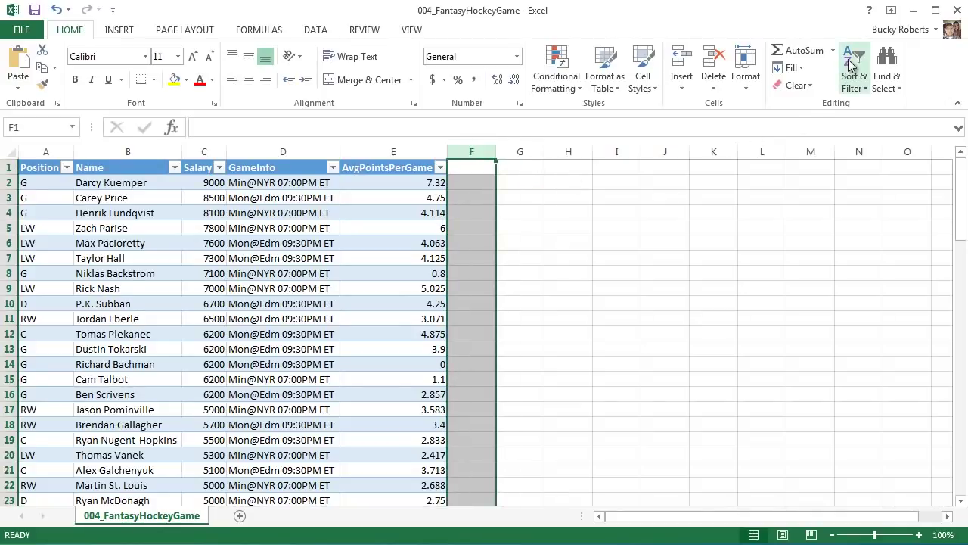
pyautogui.click(660, 241)
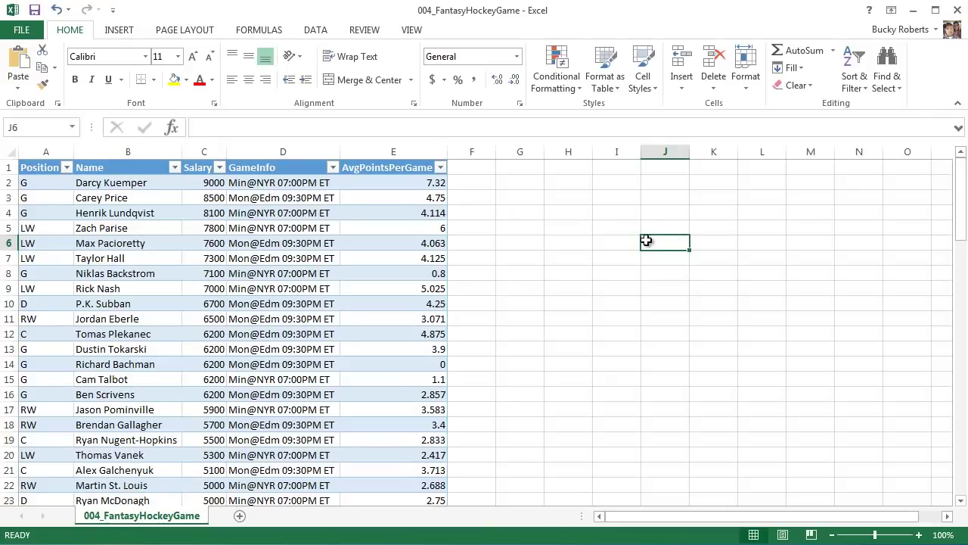
# Step: Sort the table by AvgPointsPerGame from smallest to largest
pyautogui.click(402, 171)
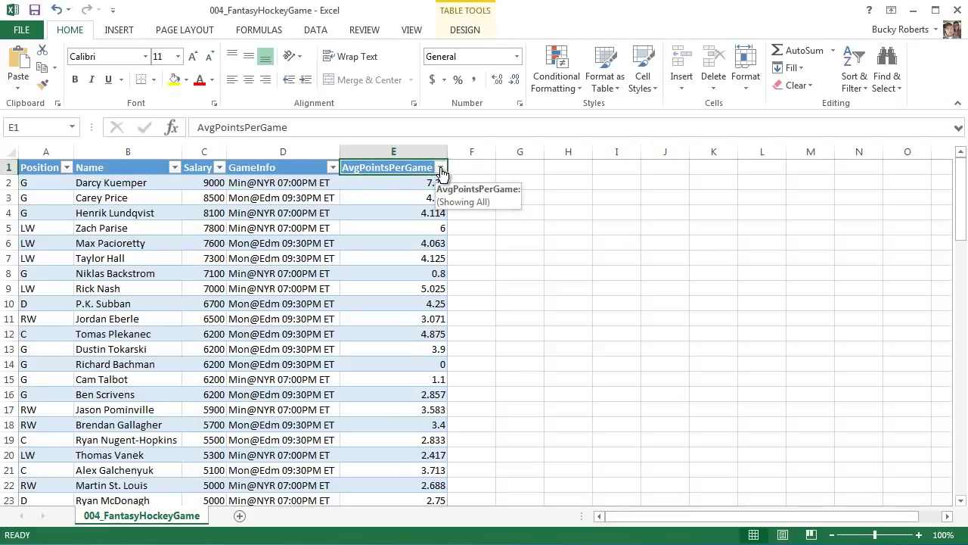
pyautogui.click(440, 168)
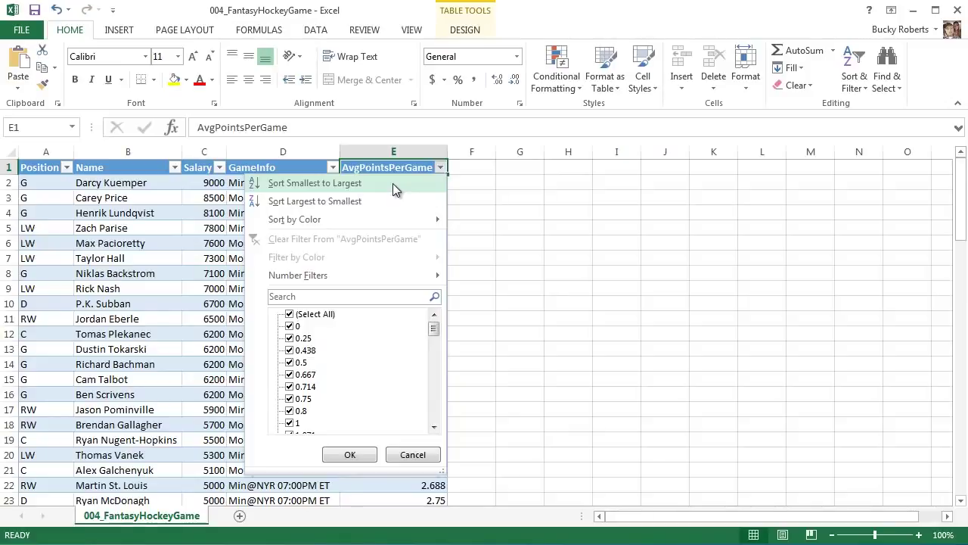
pyautogui.click(507, 212)
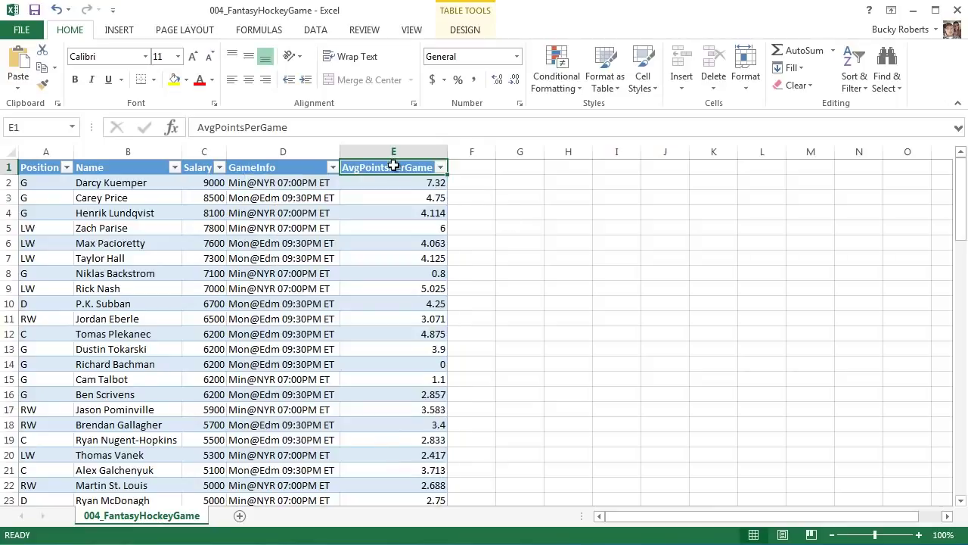
pyautogui.click(440, 167)
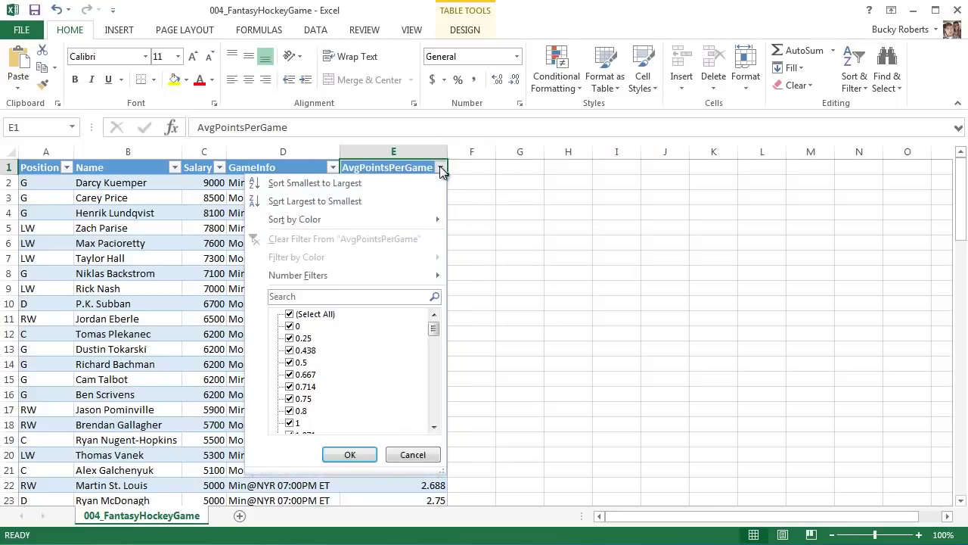
pyautogui.click(427, 187)
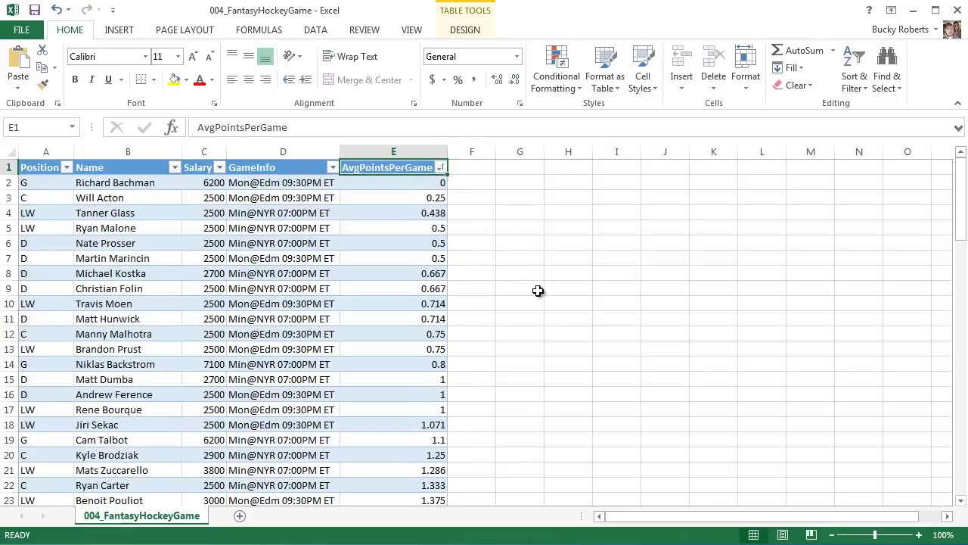
pyautogui.click(534, 291)
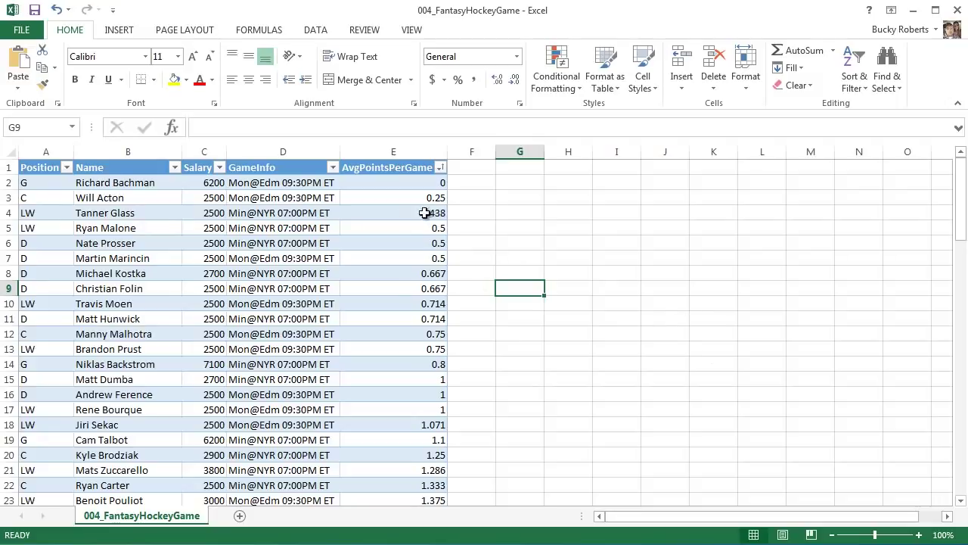
# Step: Examine the column headings further down the table, with row 22 selected and with a cell outside the table selected
pyautogui.moveTo(959, 188); pyautogui.dragTo(965, 246)
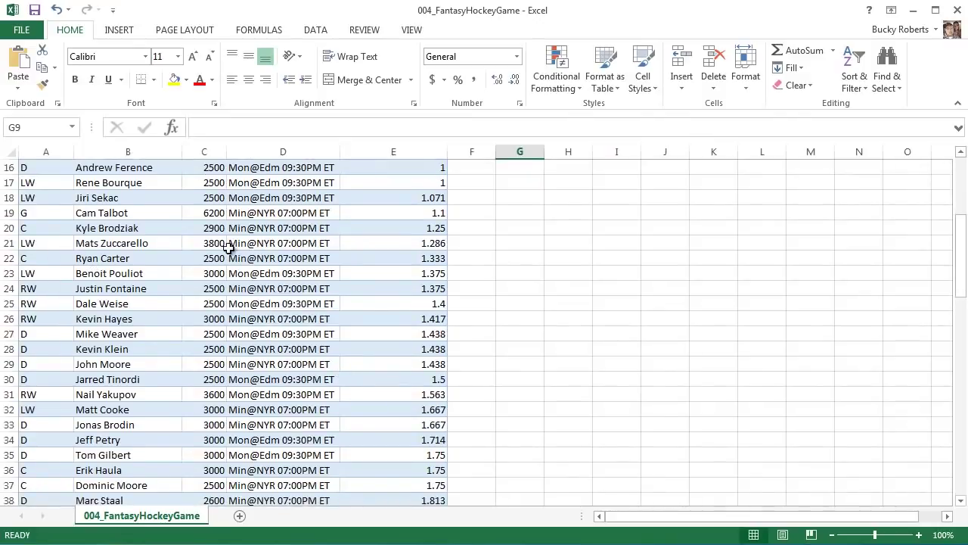
pyautogui.click(14, 258)
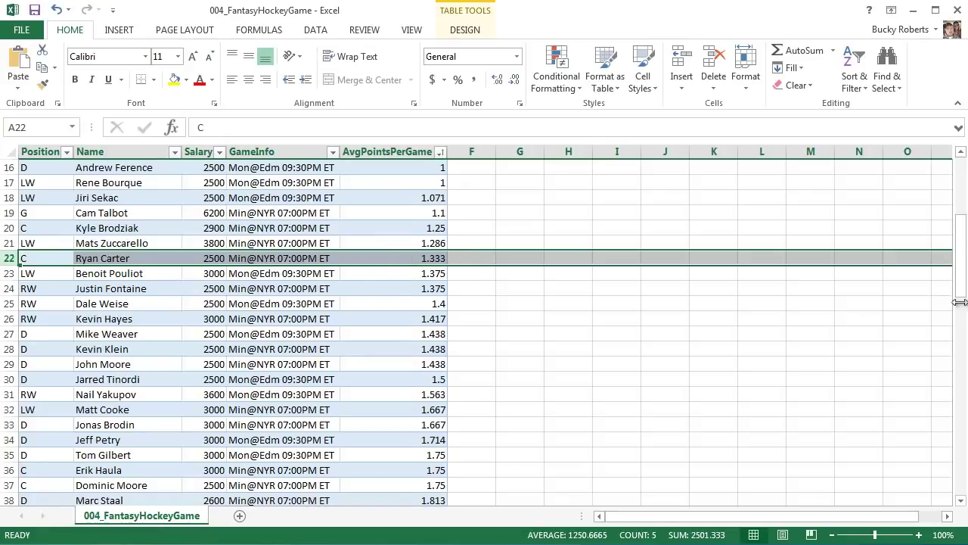
pyautogui.moveTo(963, 281); pyautogui.dragTo(964, 350)
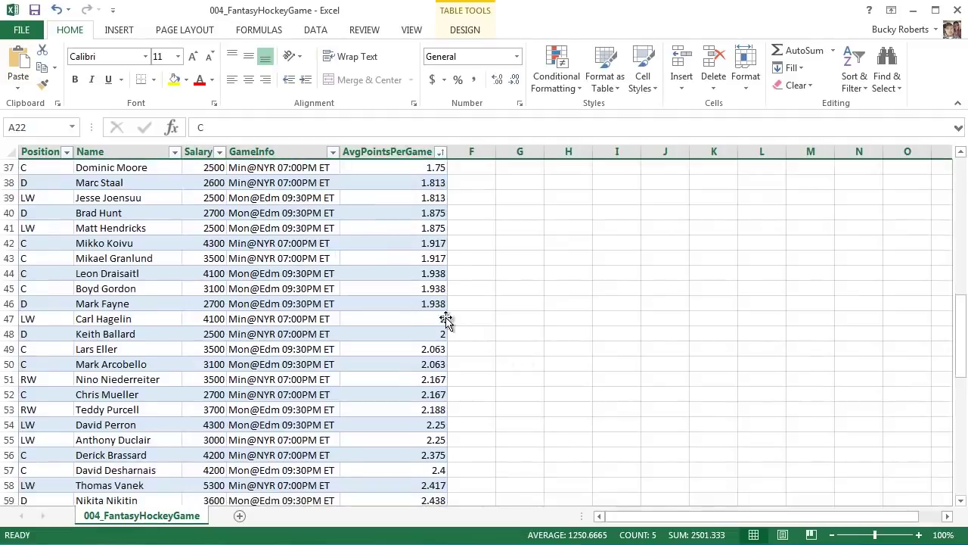
pyautogui.hotkey('ctrl', 'a')
pyautogui.click(878, 318)
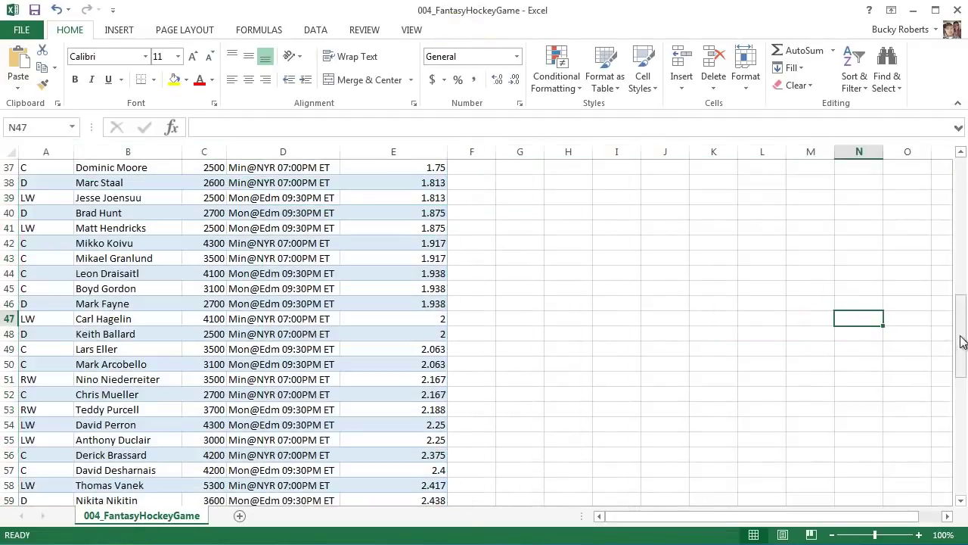
pyautogui.moveTo(962, 342); pyautogui.dragTo(961, 159)
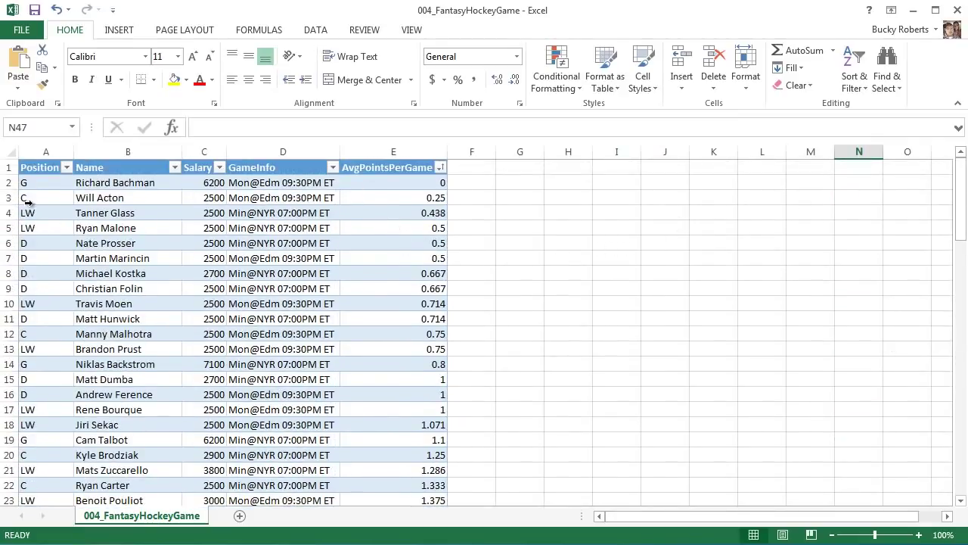
# Step: Examine the rows with the lowest average points at the start of the sorted table
pyautogui.scroll(-12, 611, 335)
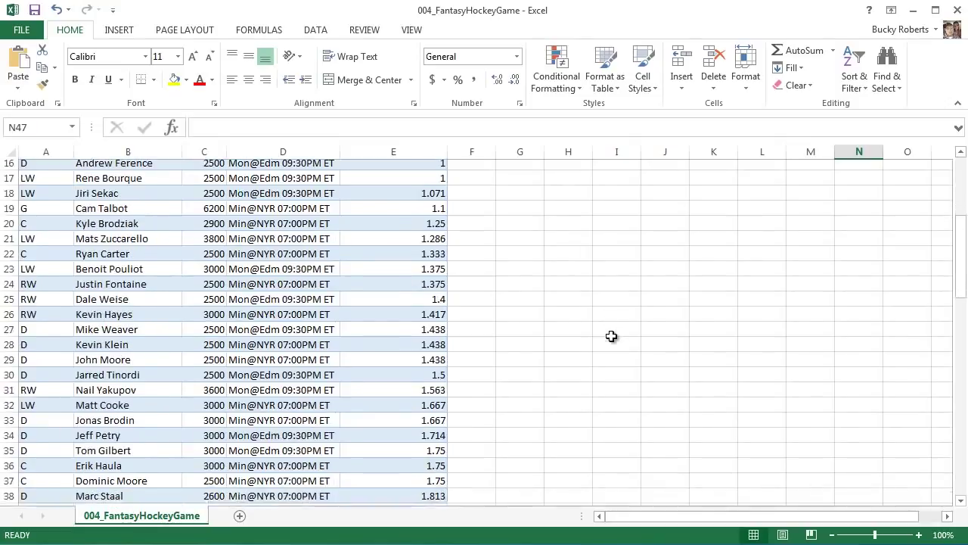
pyautogui.scroll(10, 609, 339)
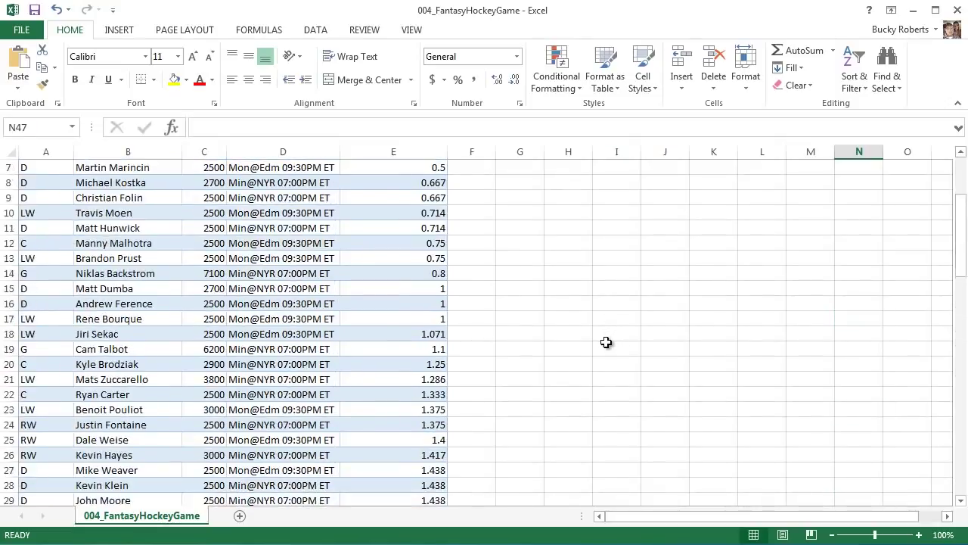
pyautogui.scroll(-2, 472, 402)
pyautogui.scroll(-3, 472, 402)
pyautogui.scroll(7, 479, 404)
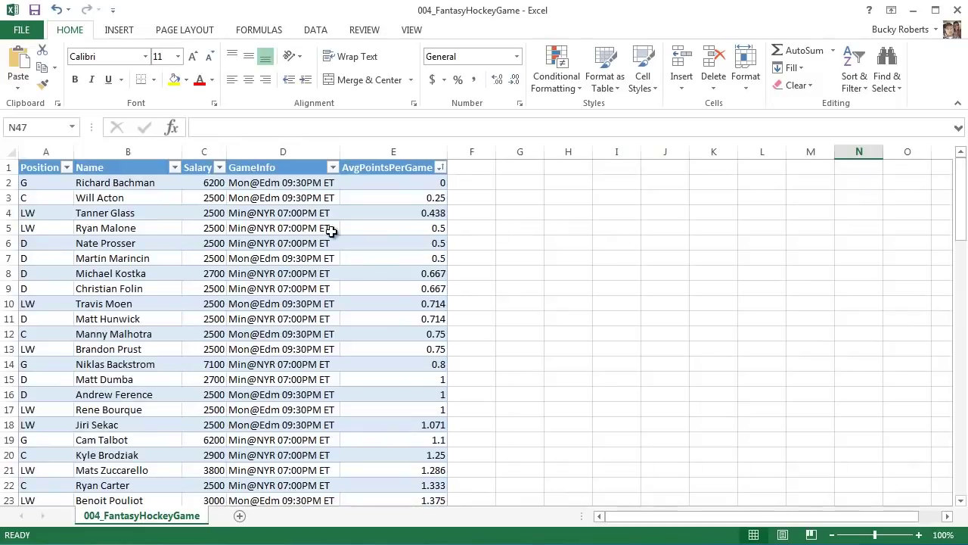
pyautogui.moveTo(9, 182); pyautogui.dragTo(17, 213)
pyautogui.scroll(14, 586, 315)
pyautogui.click(530, 257)
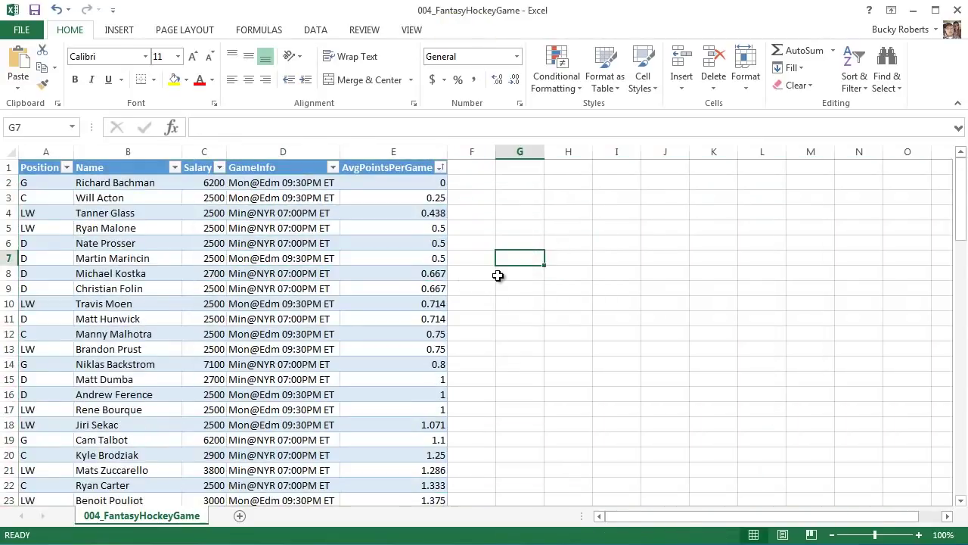
pyautogui.click(503, 302)
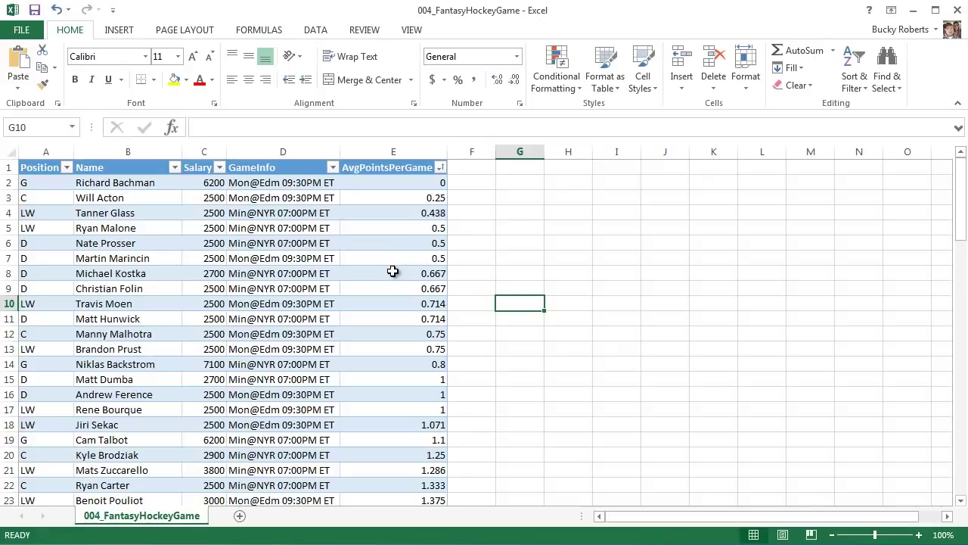
# Step: Filter the table to rows where AvgPointsPerGame is greater than 2
pyautogui.click(441, 168)
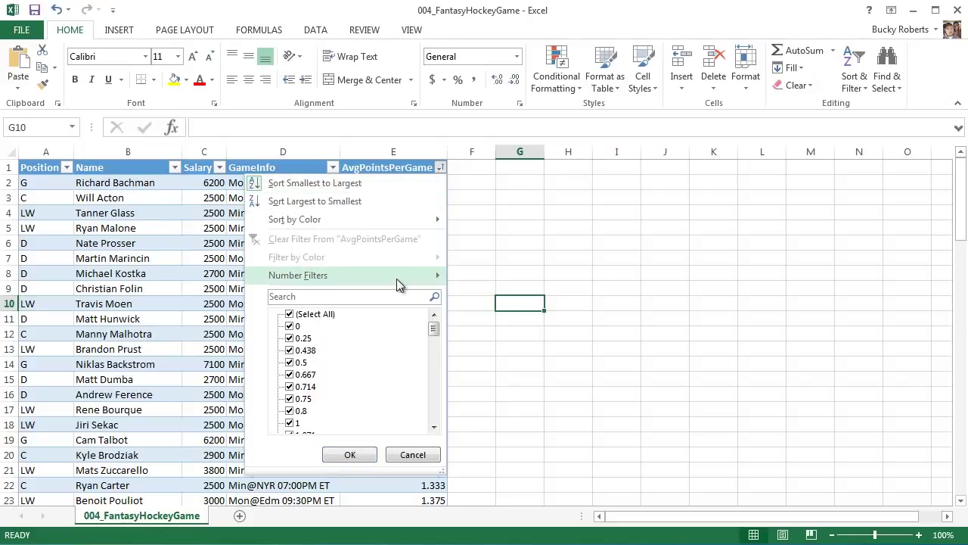
pyautogui.moveTo(397, 279)
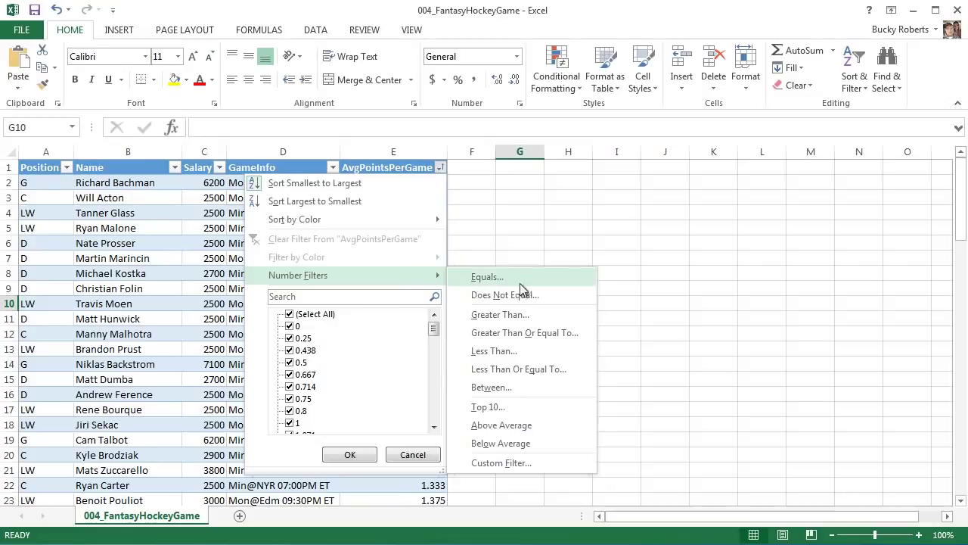
pyautogui.click(521, 314)
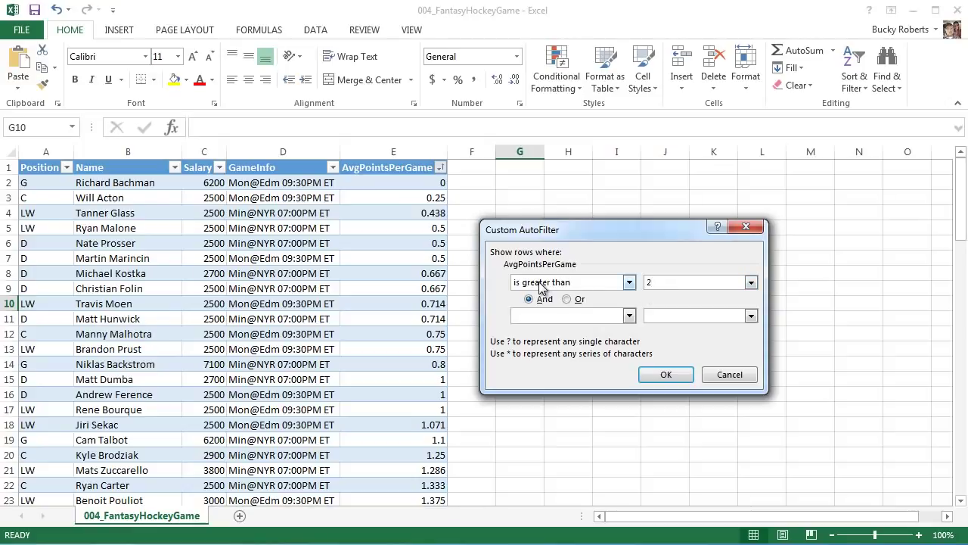
pyautogui.click(629, 282)
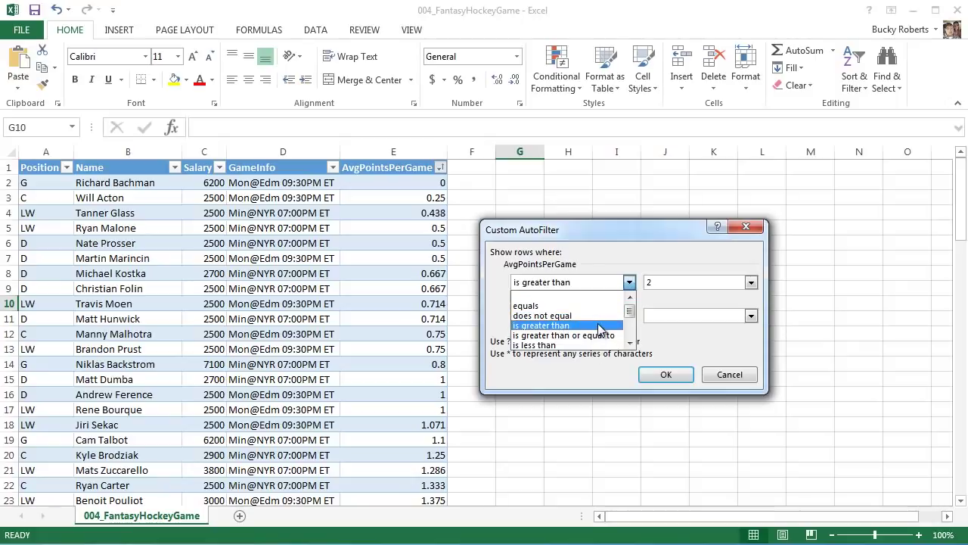
pyautogui.click(601, 326)
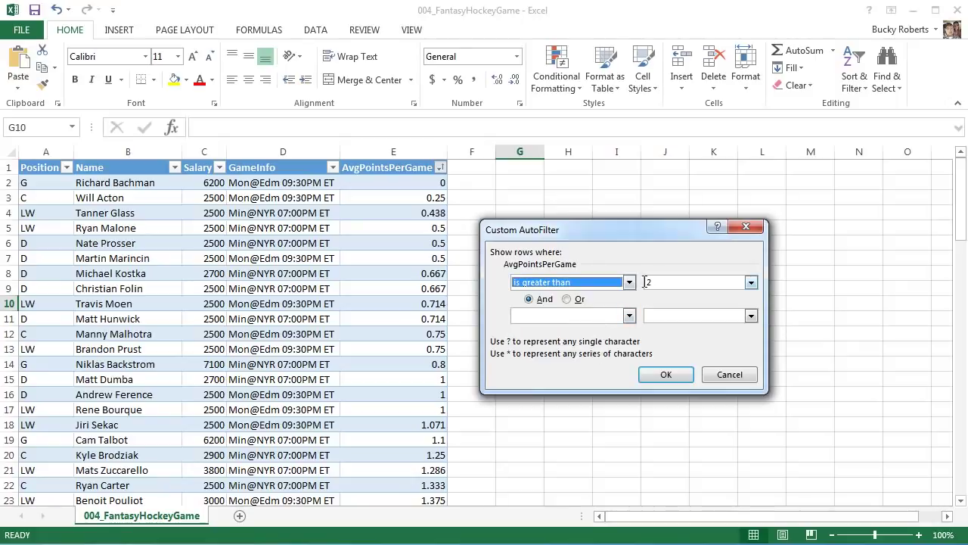
pyautogui.click(664, 371)
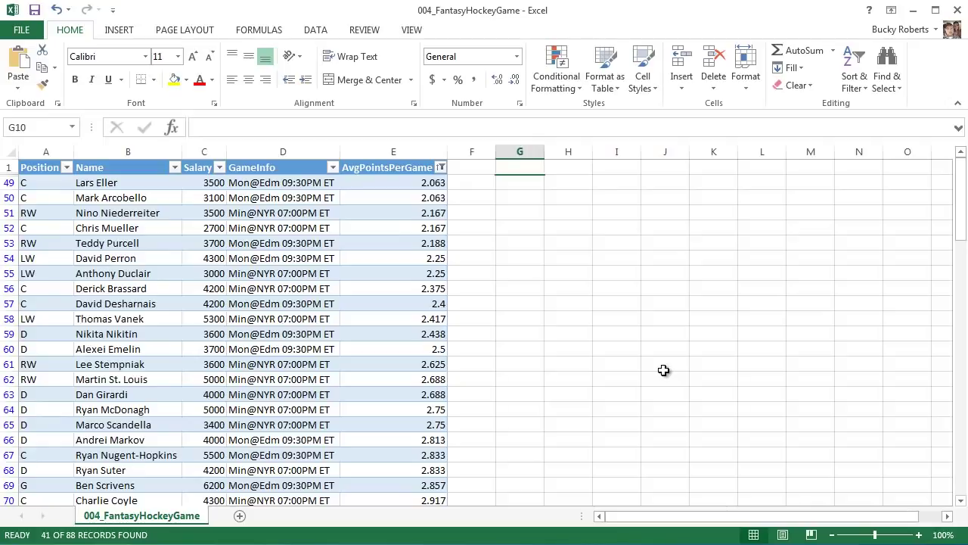
pyautogui.click(503, 256)
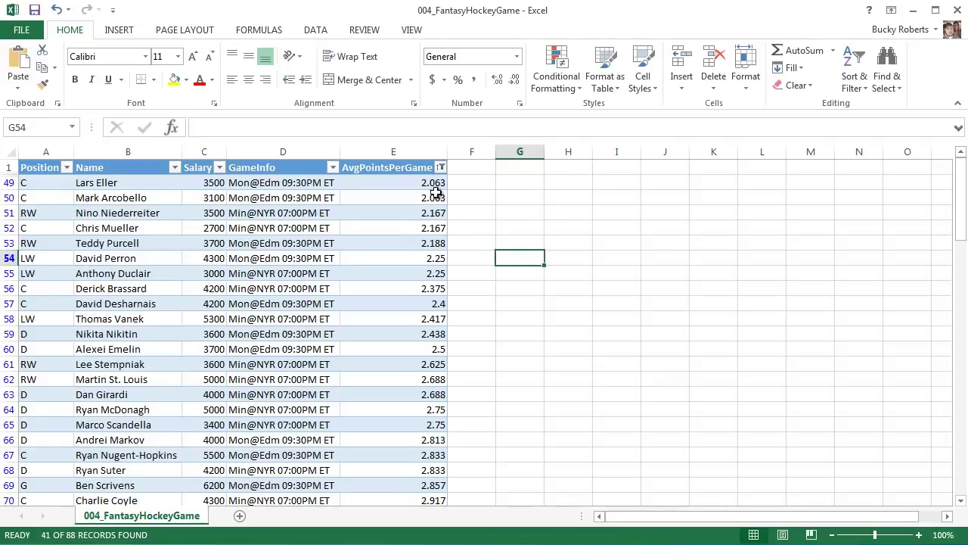
# Step: Examine the AvgPointsPerGame values from the first to the last row of the filtered table
pyautogui.scroll(-11, 493, 244)
pyautogui.scroll(11, 497, 325)
pyautogui.click(418, 187)
pyautogui.moveTo(399, 185); pyautogui.dragTo(396, 534)
pyautogui.click(521, 354)
pyautogui.scroll(6, 502, 346)
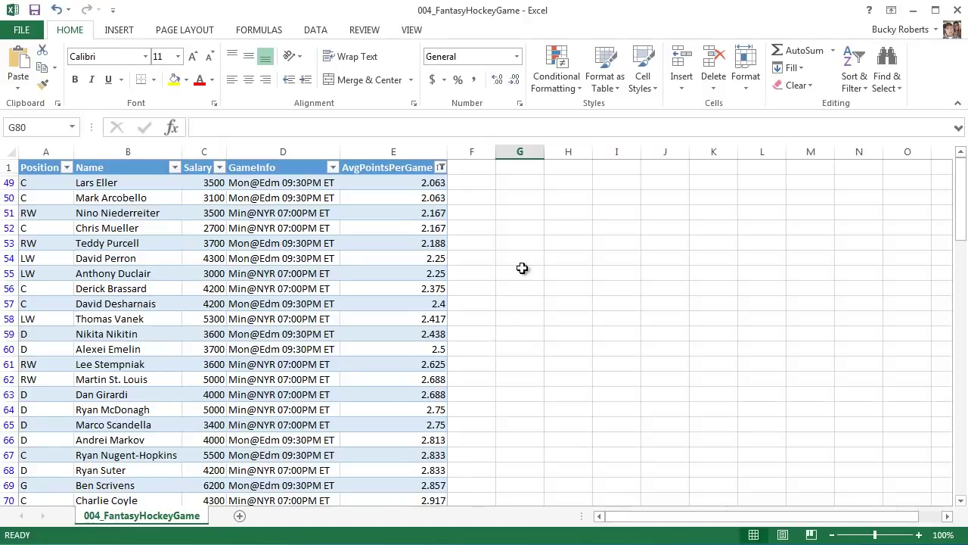
# Step: Enter the plain heading Price in cell G1, outside the table
pyautogui.click(505, 198)
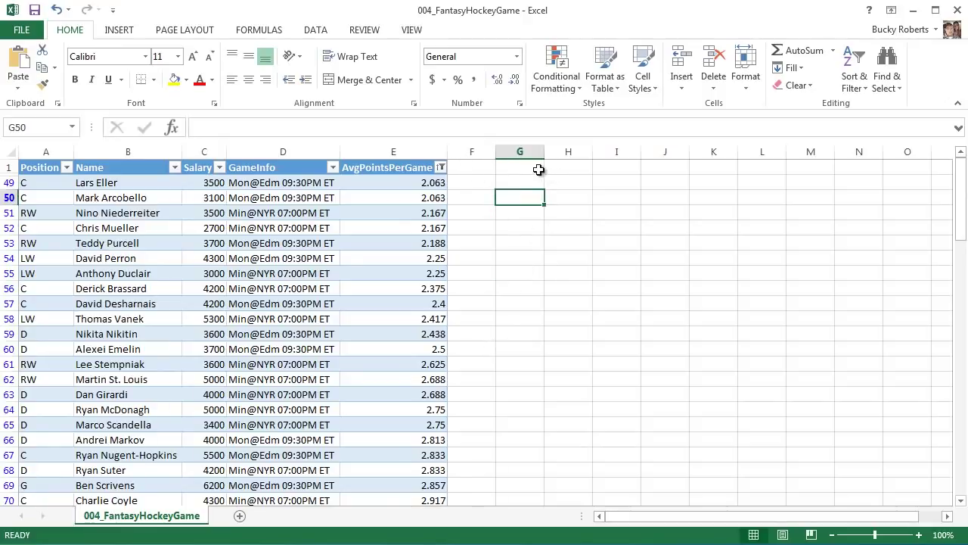
pyautogui.click(535, 168)
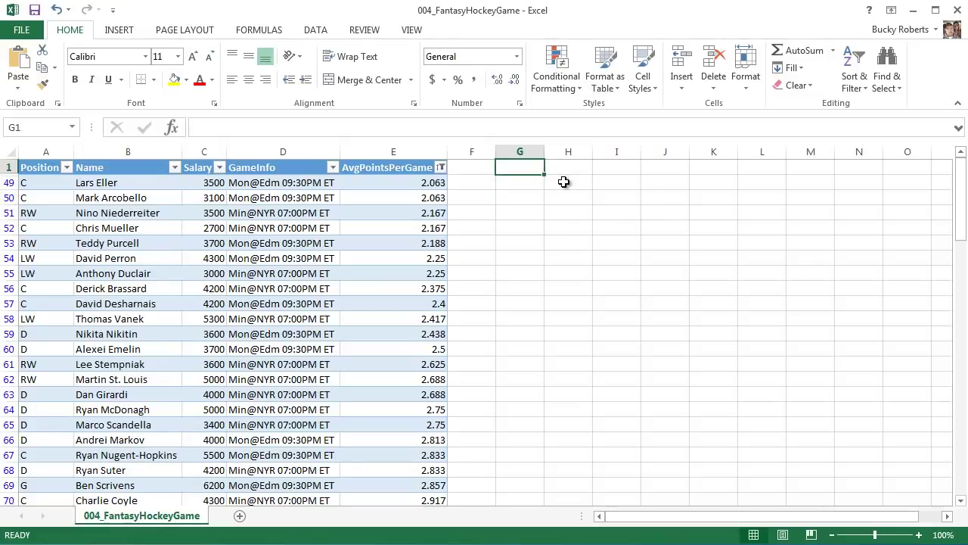
pyautogui.write('Price')
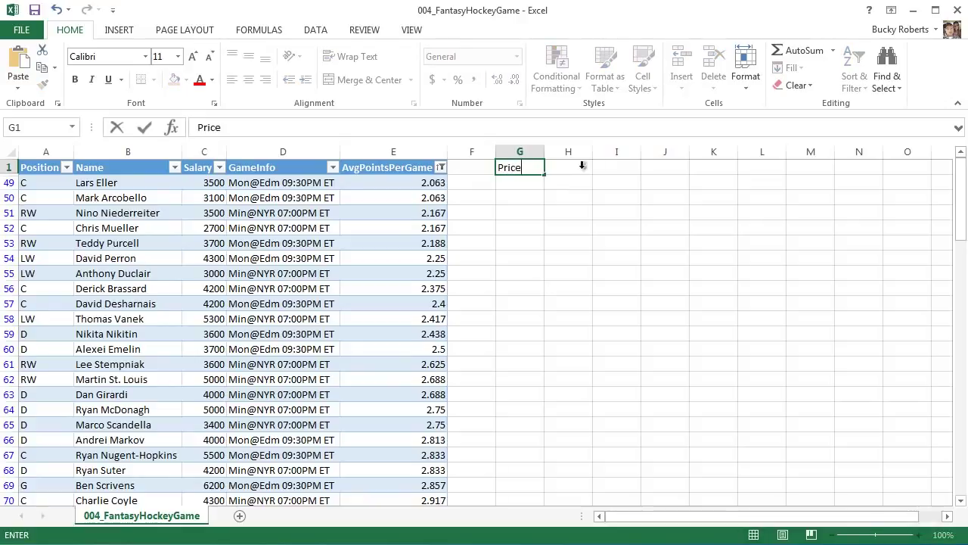
pyautogui.click(567, 204)
# Step: Examine whether the Price heading in G1 stays in view further down the sheet, with various cells outside the table selected
pyautogui.click(525, 171)
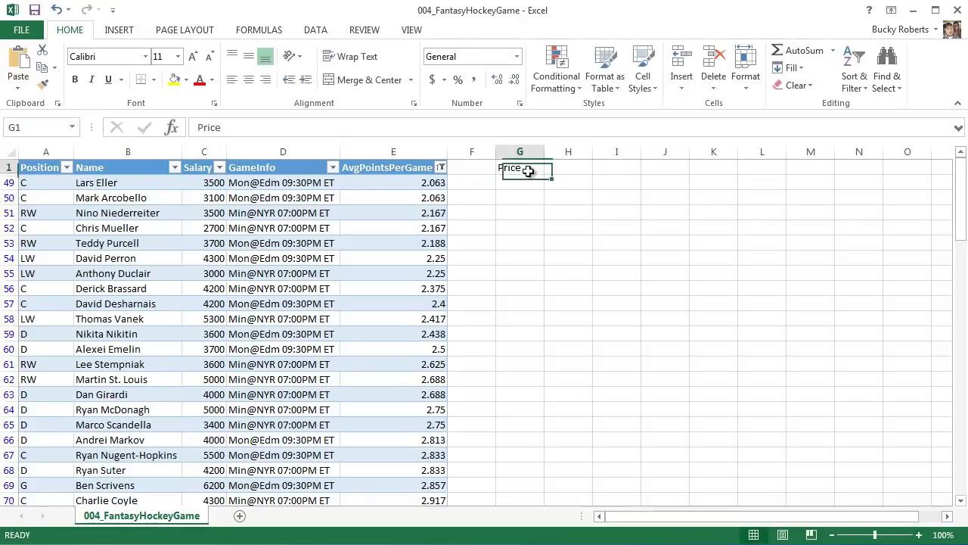
pyautogui.scroll(-1, 523, 233)
pyautogui.scroll(-9, 522, 233)
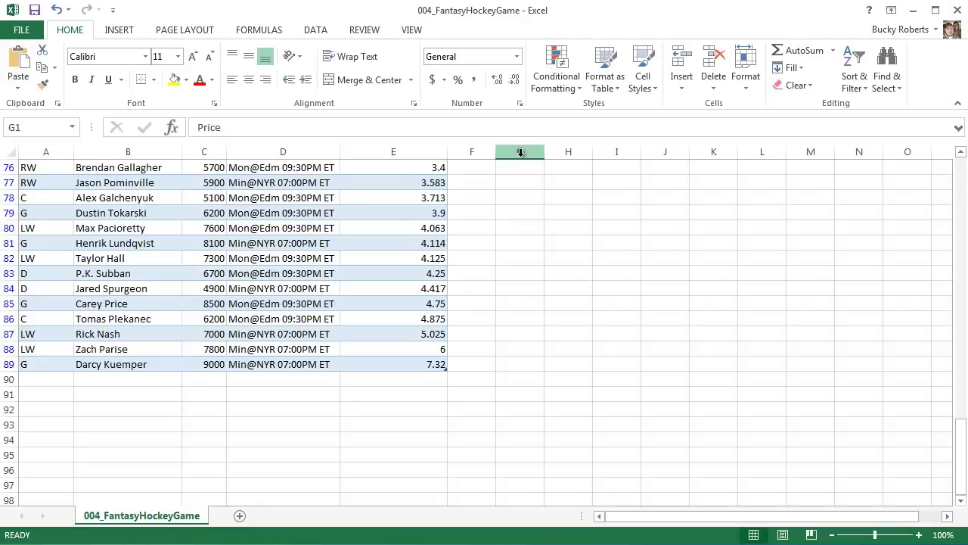
pyautogui.click(520, 195)
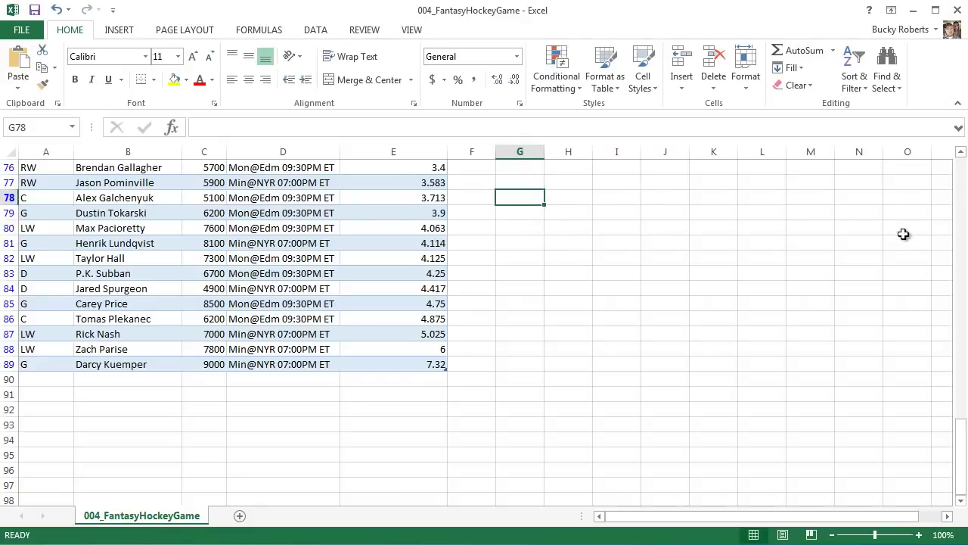
pyautogui.click(523, 257)
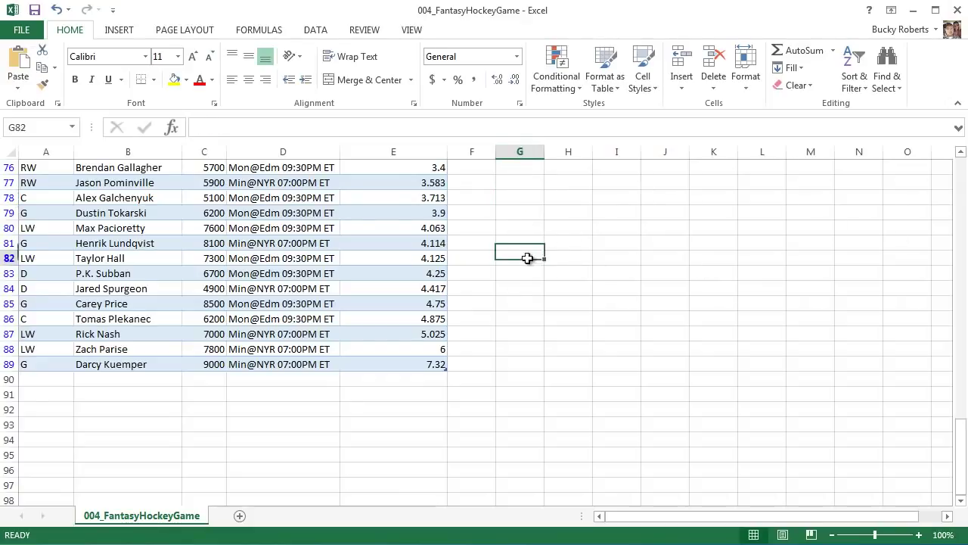
pyautogui.scroll(9, 523, 257)
pyautogui.click(519, 168)
pyautogui.scroll(-7, 499, 269)
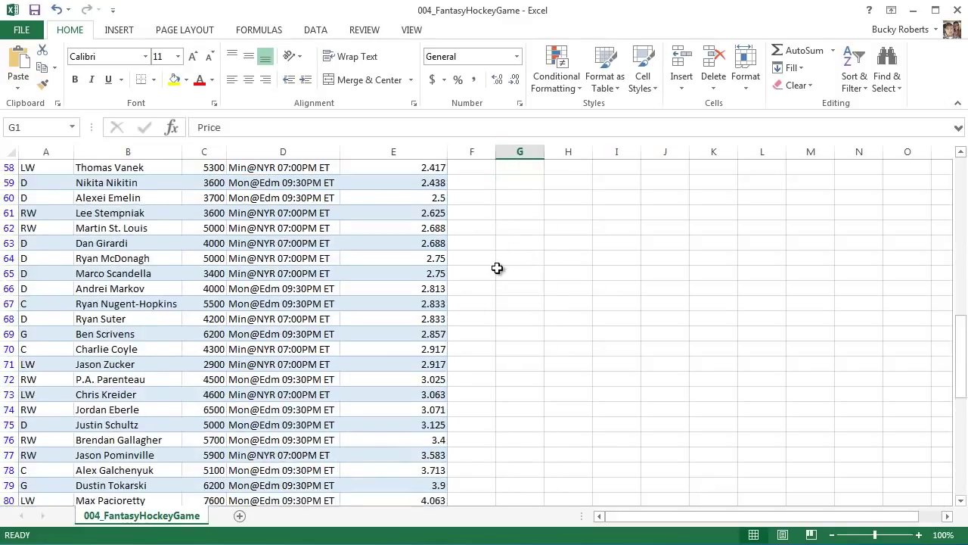
pyautogui.click(636, 312)
pyautogui.scroll(20, 621, 303)
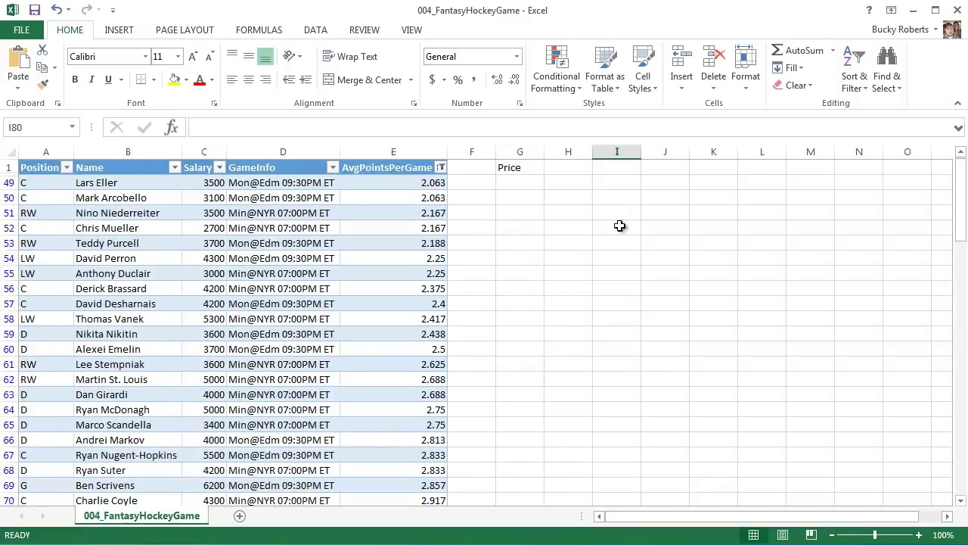
pyautogui.click(620, 224)
pyautogui.click(620, 170)
pyautogui.scroll(-20, 616, 236)
pyautogui.scroll(-4, 598, 257)
pyautogui.scroll(8, 582, 278)
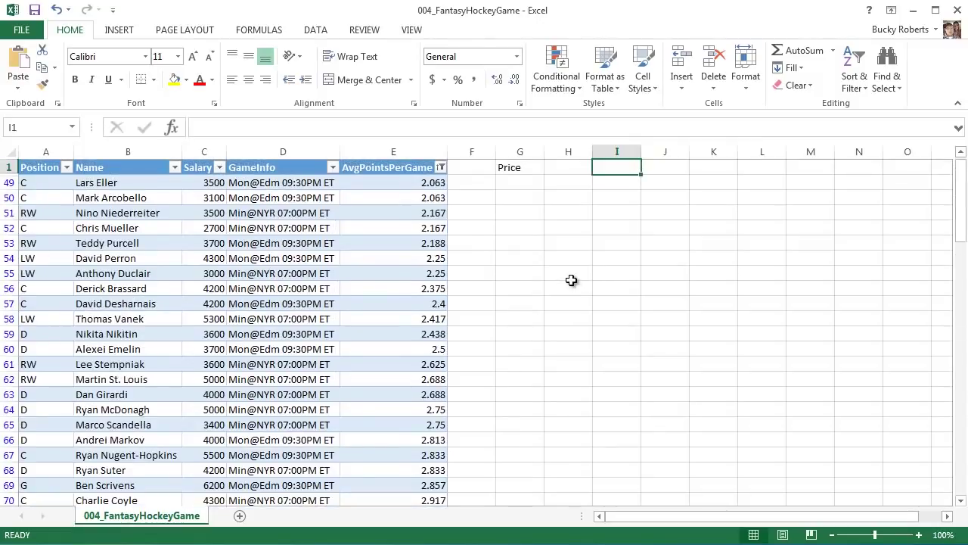
# Step: Examine the table's column headings down to its last rows, with a cell in the Name column selected
pyautogui.click(130, 243)
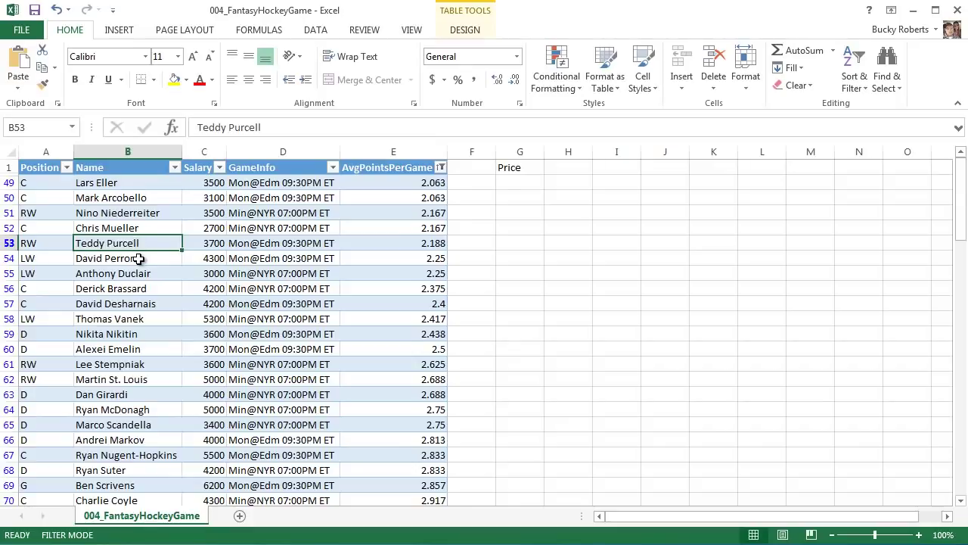
pyautogui.scroll(-6, 136, 254)
pyautogui.scroll(-5, 143, 259)
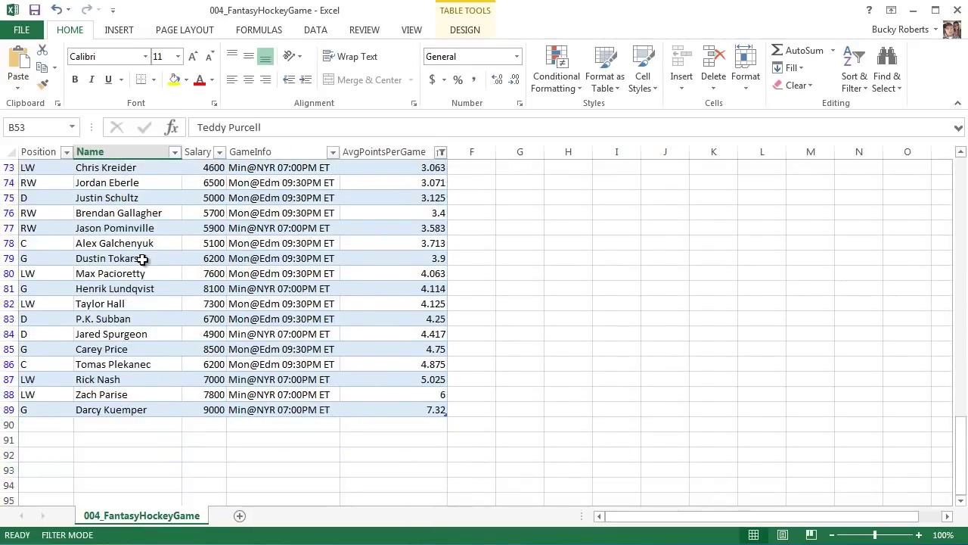
pyautogui.scroll(11, 144, 258)
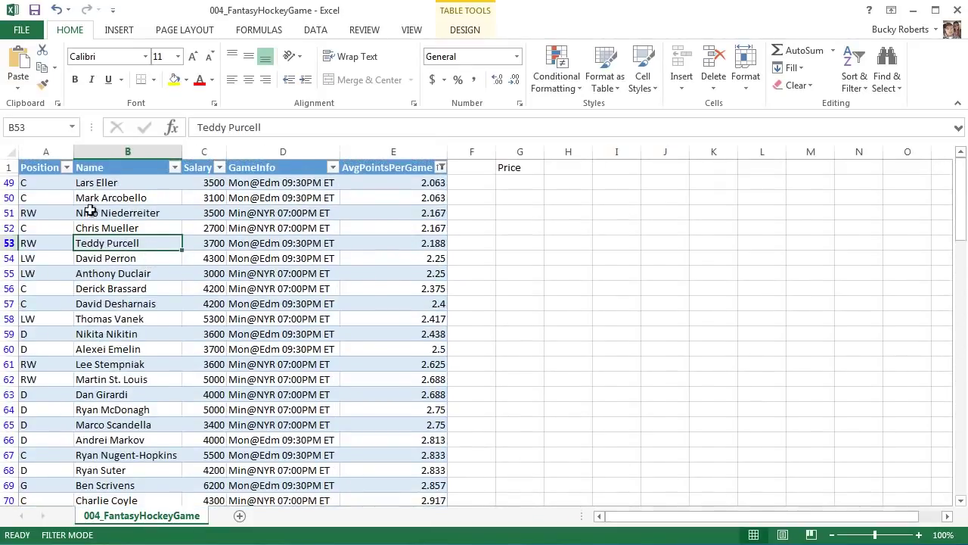
pyautogui.scroll(-4, 136, 248)
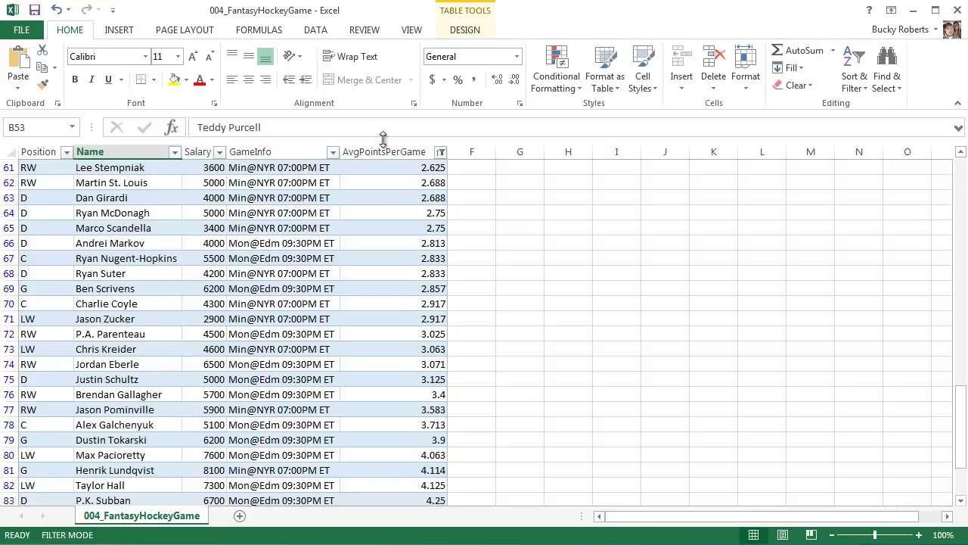
pyautogui.scroll(4, 259, 270)
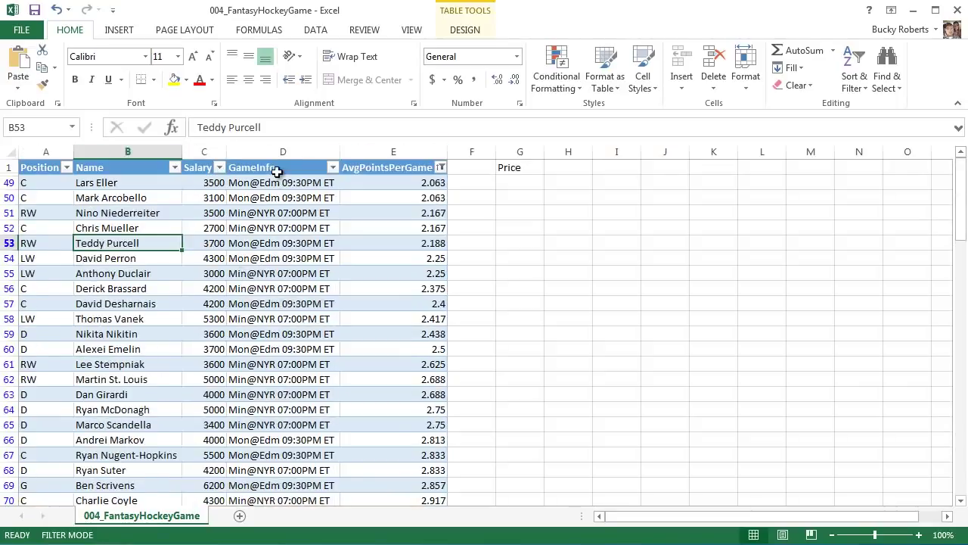
pyautogui.scroll(-5, 144, 276)
pyautogui.scroll(-4, 144, 279)
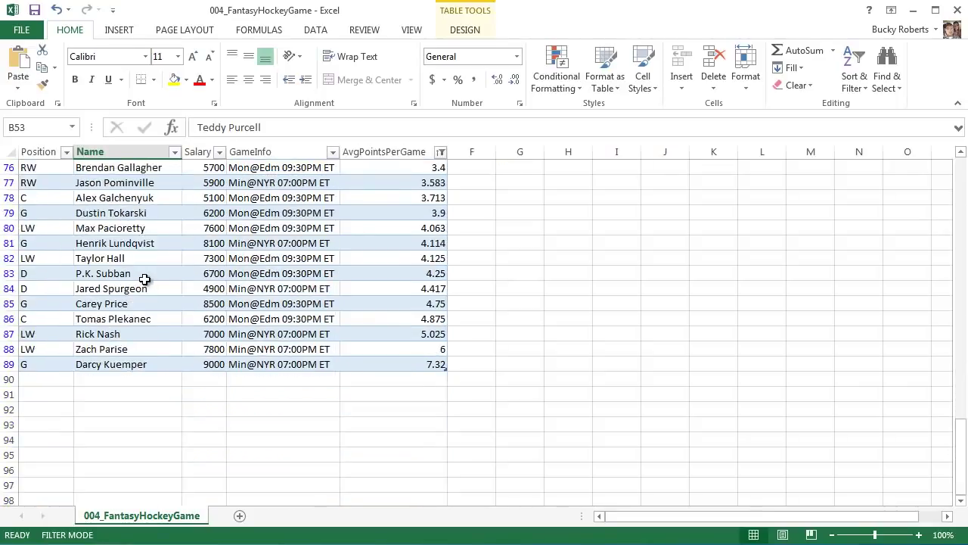
pyautogui.scroll(-2, 97, 247)
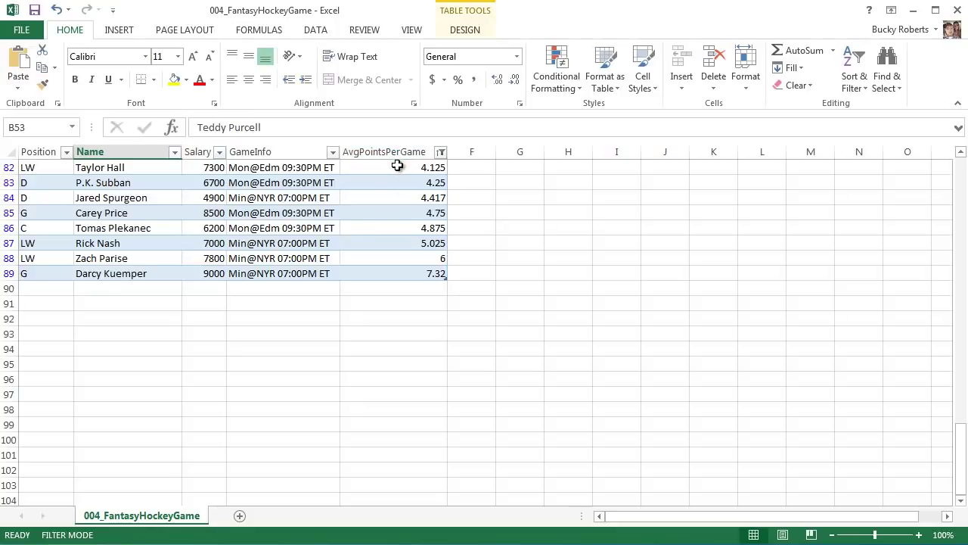
pyautogui.scroll(11, 240, 302)
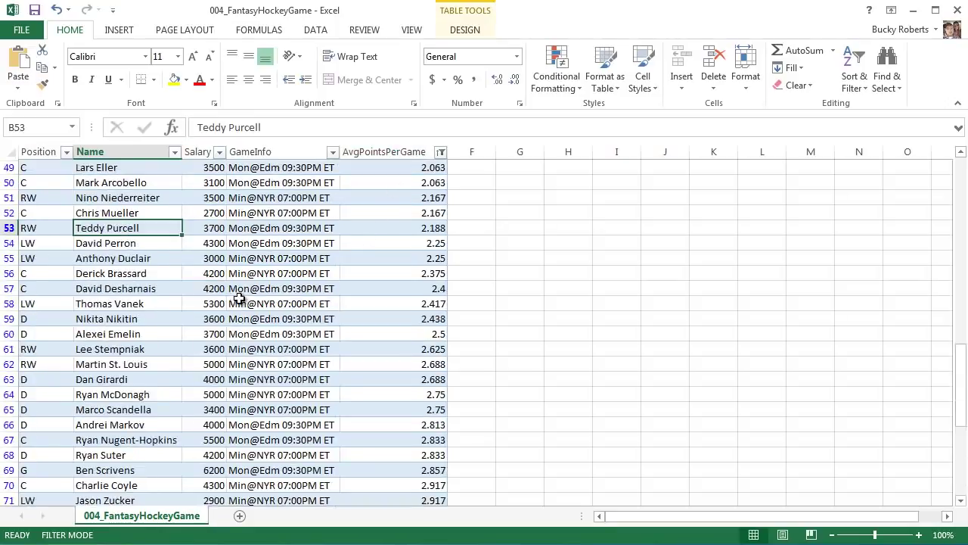